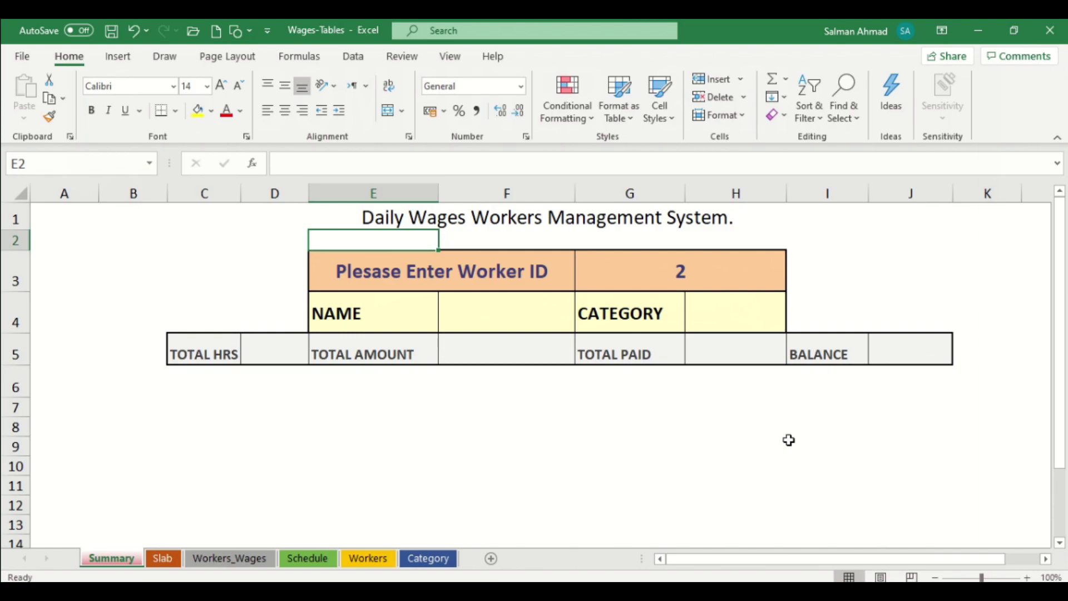
Step: Switch to the Category sheet listing Assemblers, Lifters, Foremen, Cutters and Masons
click(428, 558)
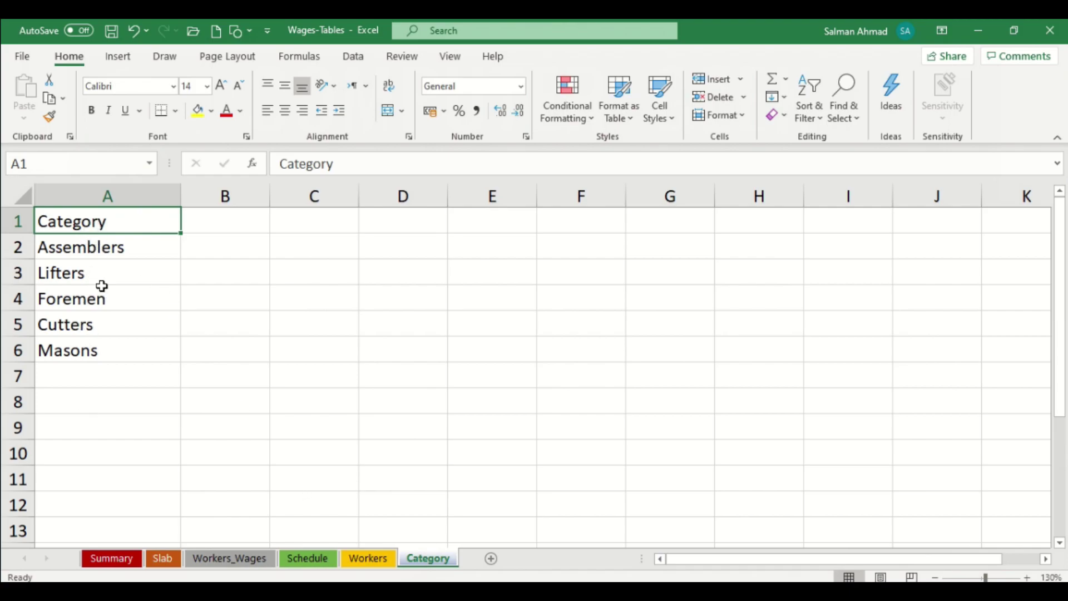
Step: Go through the category names Assemblers to Masons in A1:A6, ending back on A1
drag(104, 249, 95, 348)
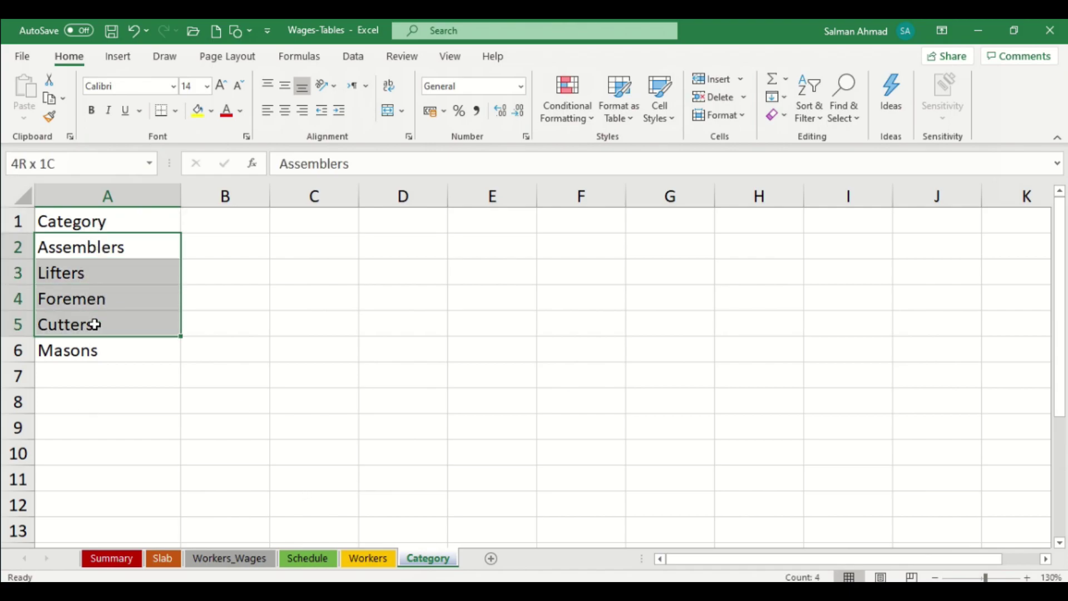
click(101, 253)
click(97, 271)
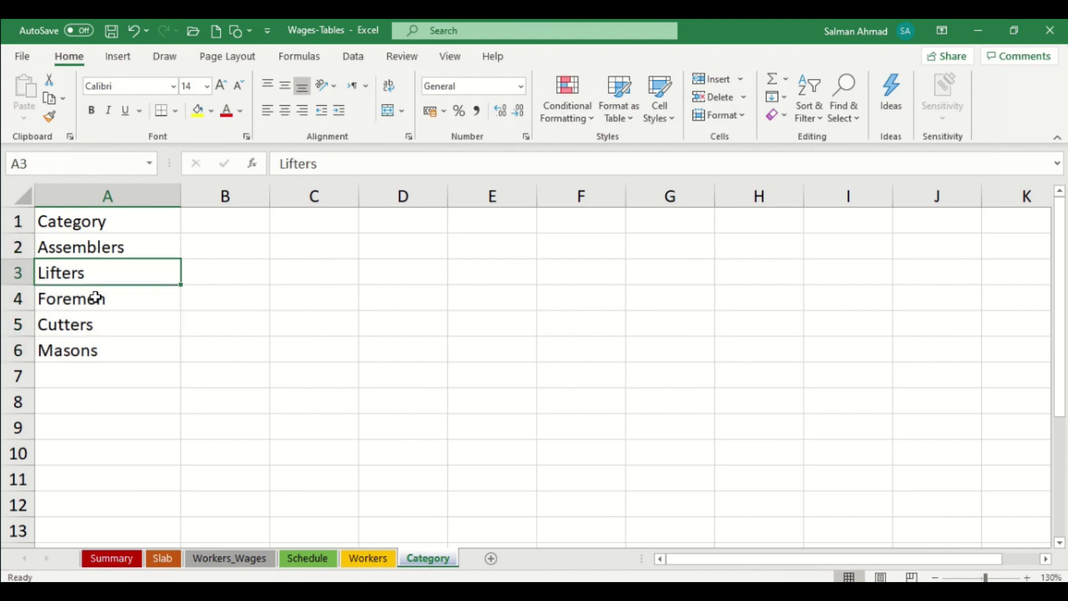
click(95, 299)
click(96, 325)
click(95, 354)
click(92, 247)
click(92, 272)
click(93, 301)
click(96, 329)
click(96, 350)
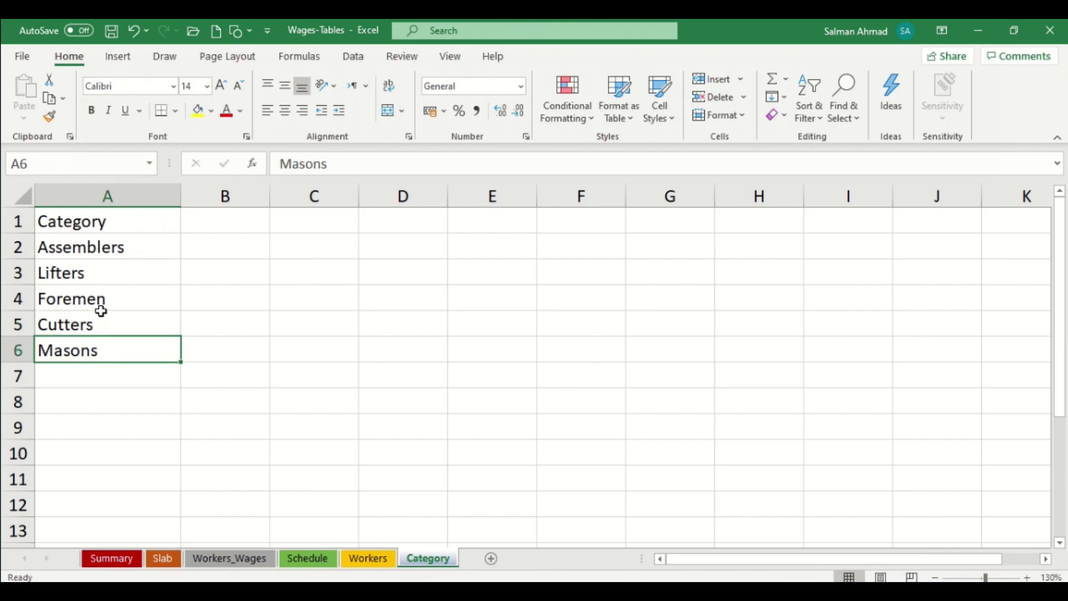
click(97, 251)
click(93, 276)
click(91, 297)
click(91, 325)
click(91, 356)
click(84, 252)
click(84, 276)
click(80, 302)
click(83, 326)
click(87, 356)
drag(106, 223, 108, 342)
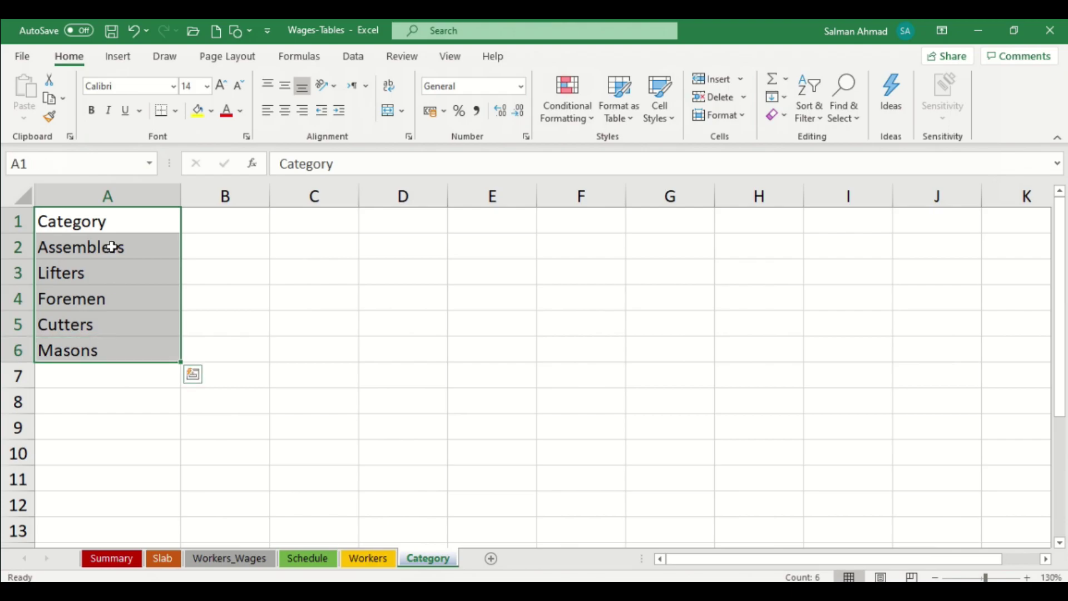
click(108, 222)
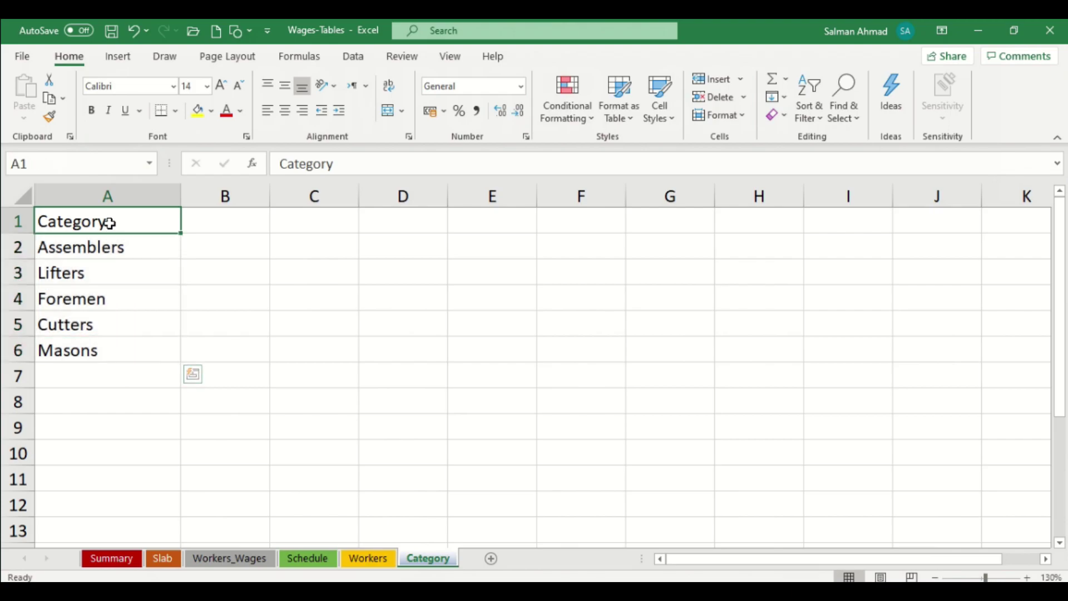
Step: Start renaming the Category tab but keep its name, then go to the Workers sheet
right_click(439, 561)
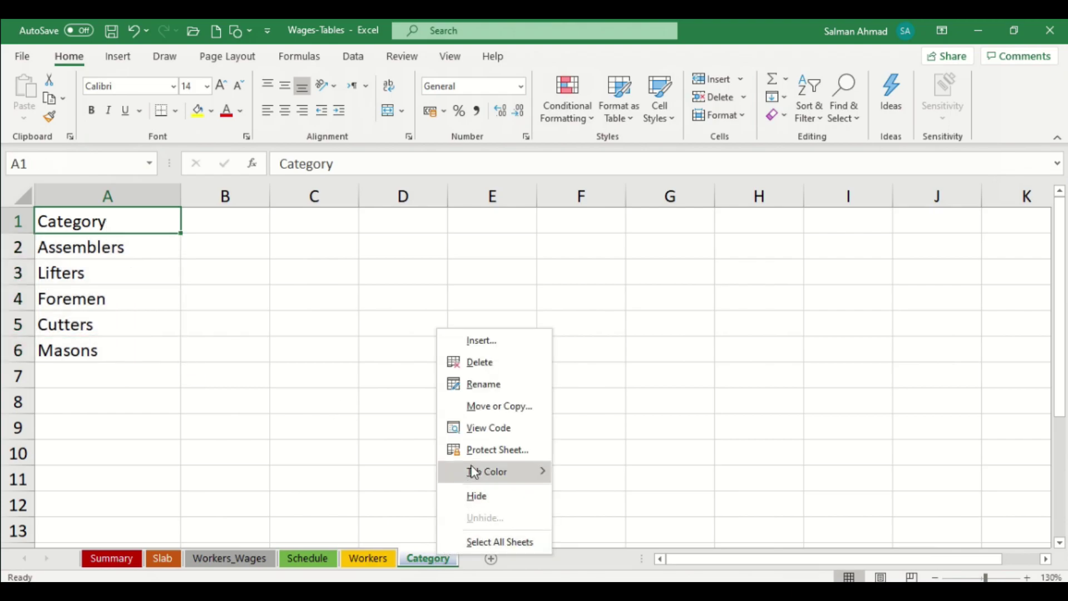
click(485, 385)
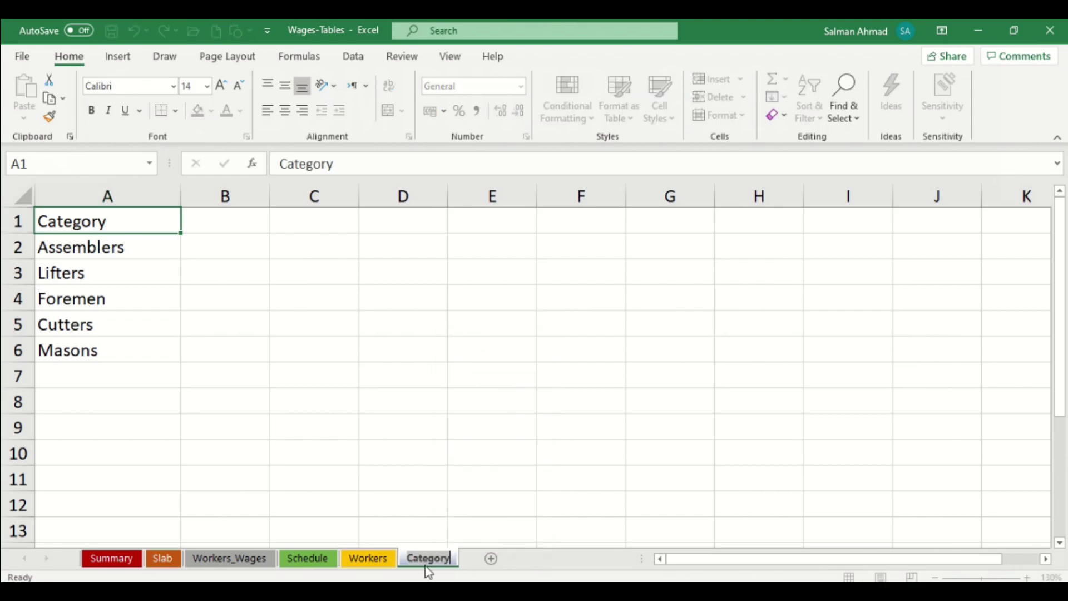
click(431, 436)
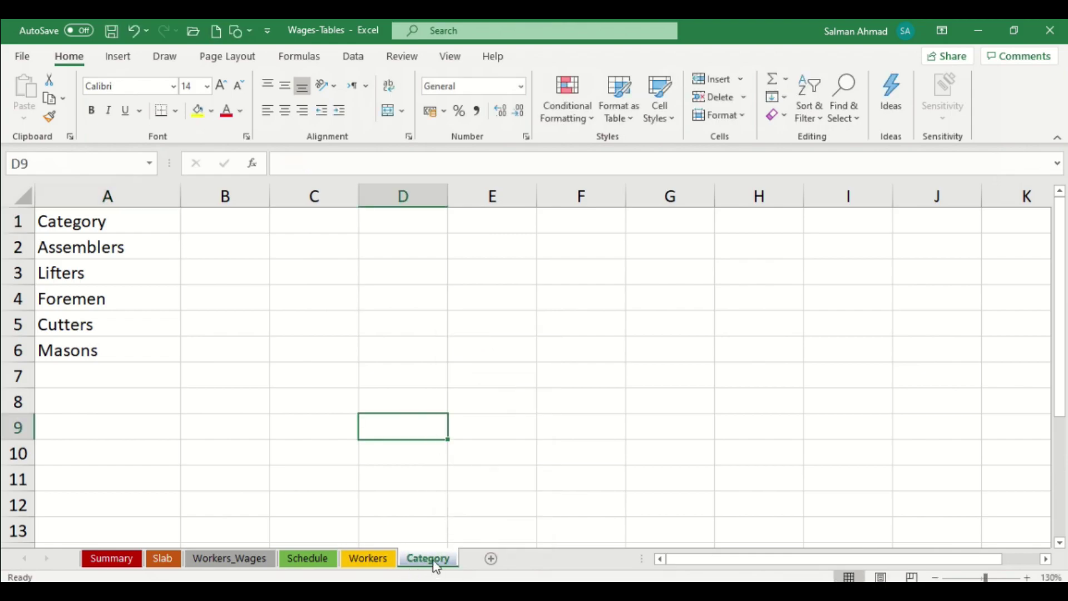
click(380, 565)
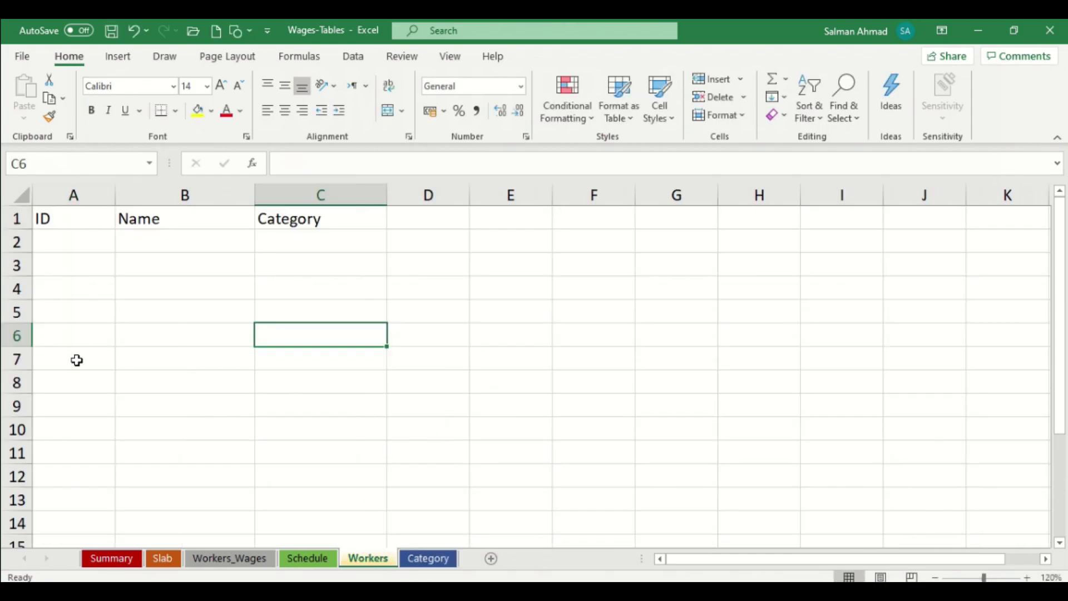
Step: Review the Workers sheet's ID, Name and Category headers, leaving its tab unchanged
click(49, 225)
click(128, 221)
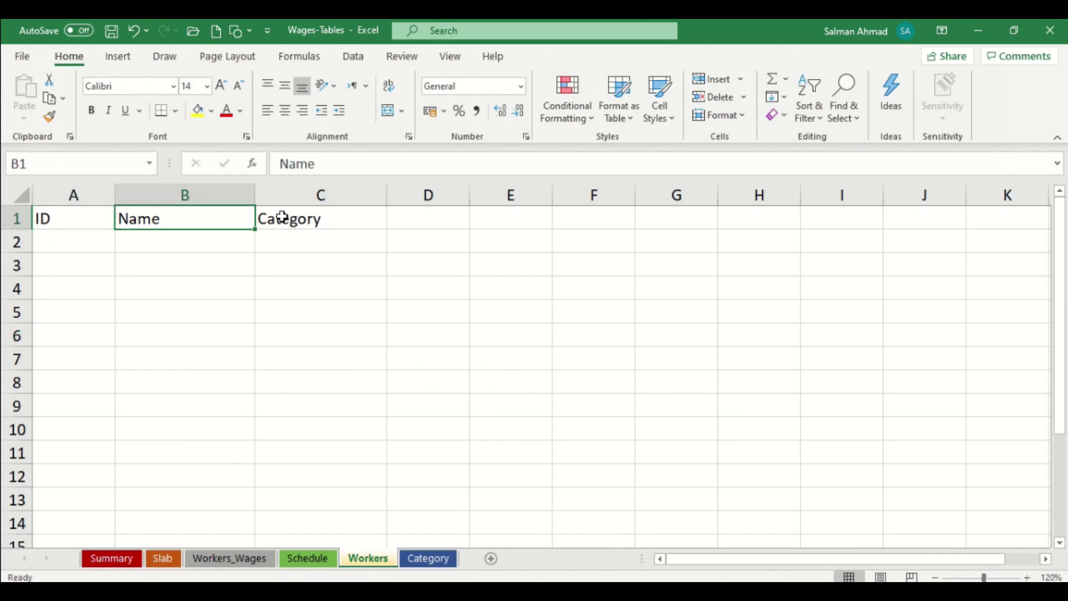
click(276, 223)
click(50, 220)
click(147, 220)
click(287, 220)
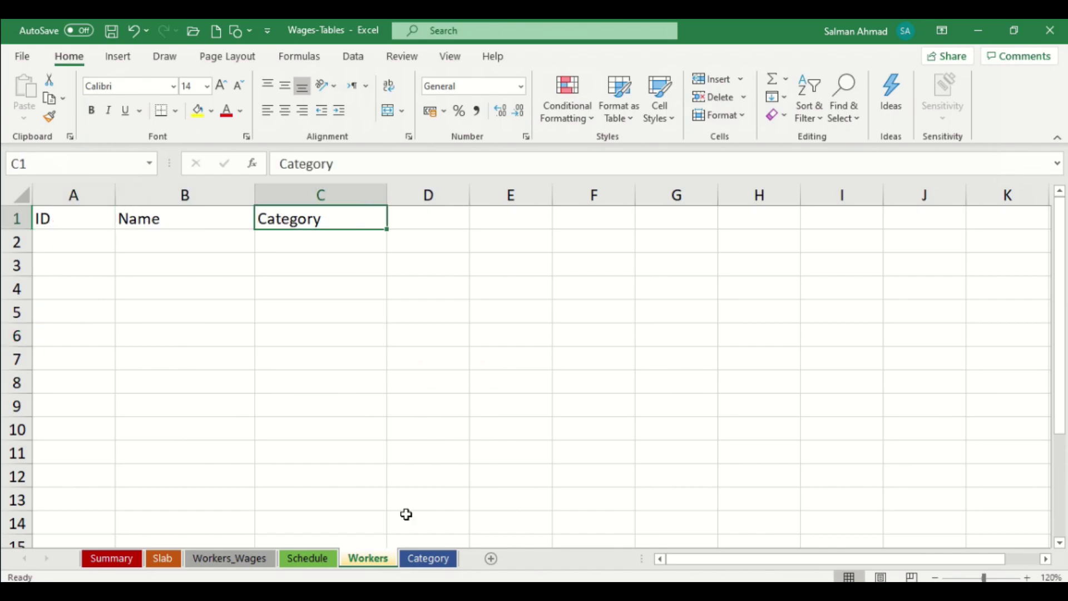
right_click(361, 567)
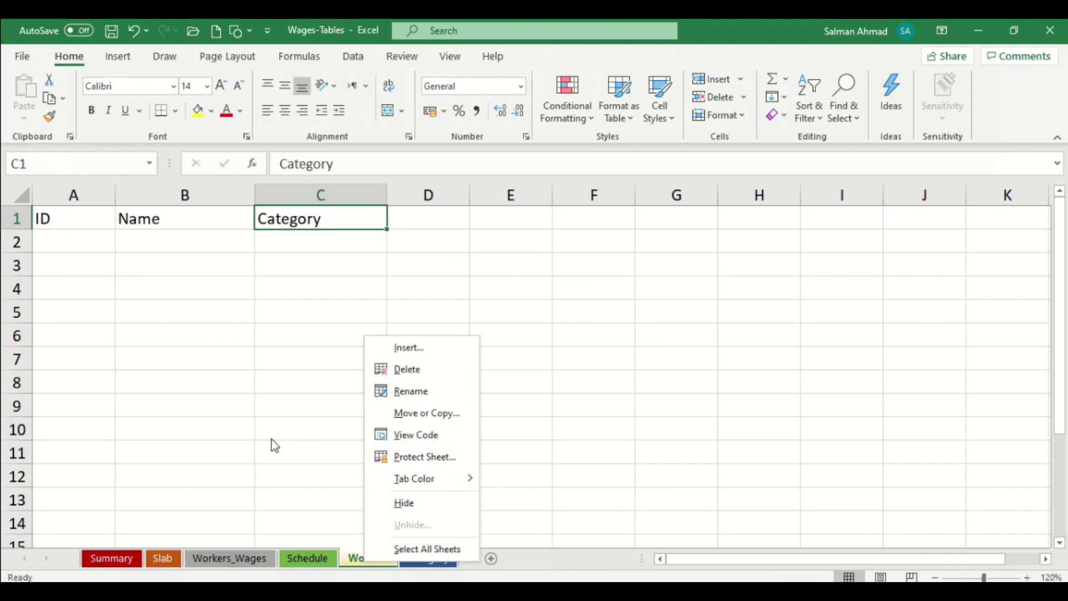
key(Escape)
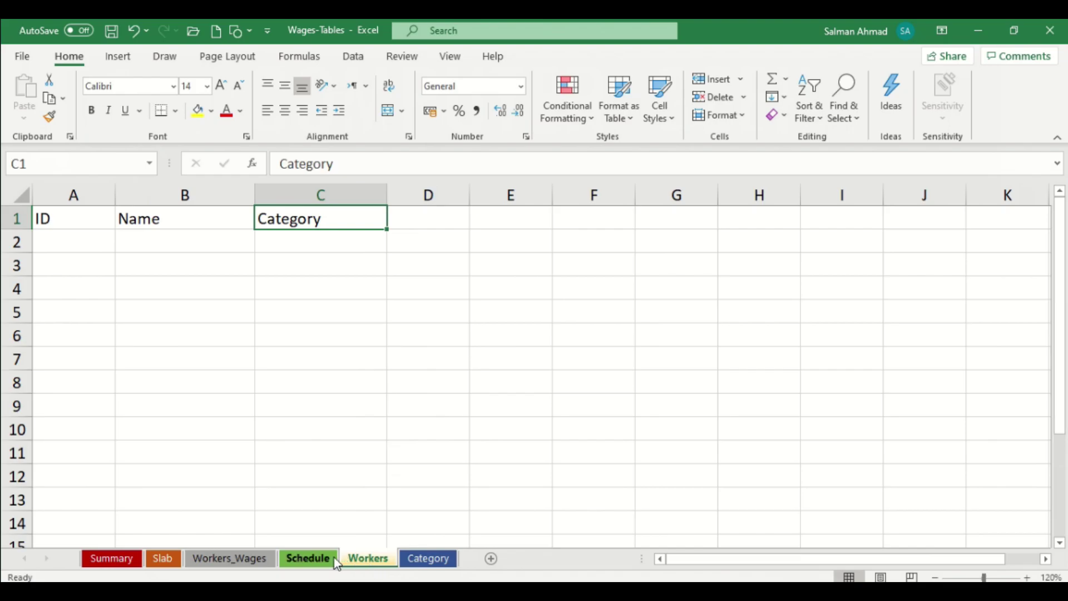
Step: Check the Schedule headers ID through TOTAL, then move to the Workers_Wages sheet
click(303, 563)
click(50, 222)
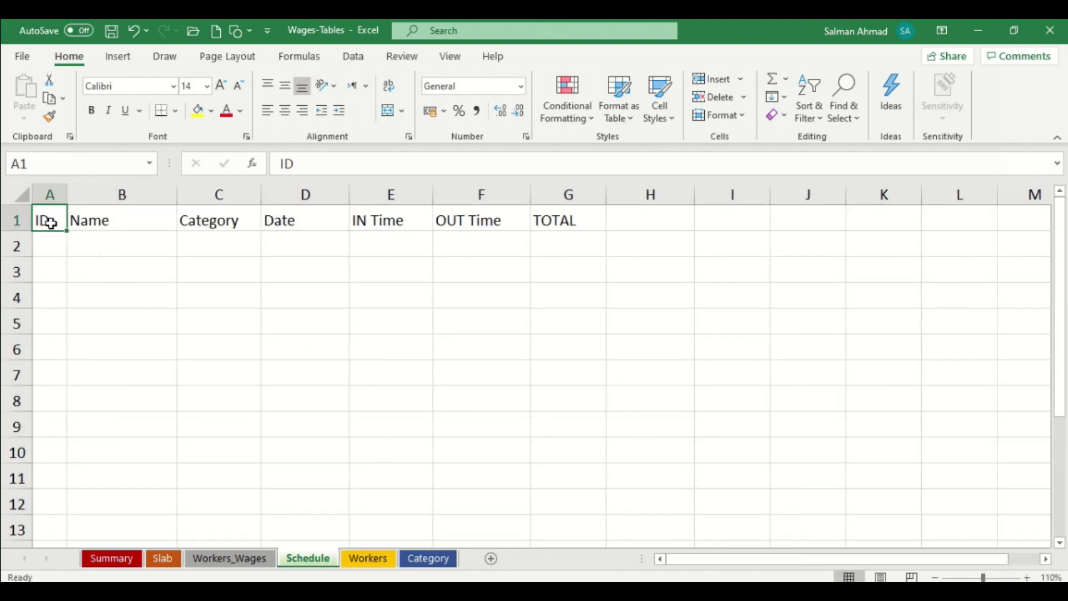
click(127, 224)
click(195, 228)
click(280, 222)
click(381, 225)
click(460, 221)
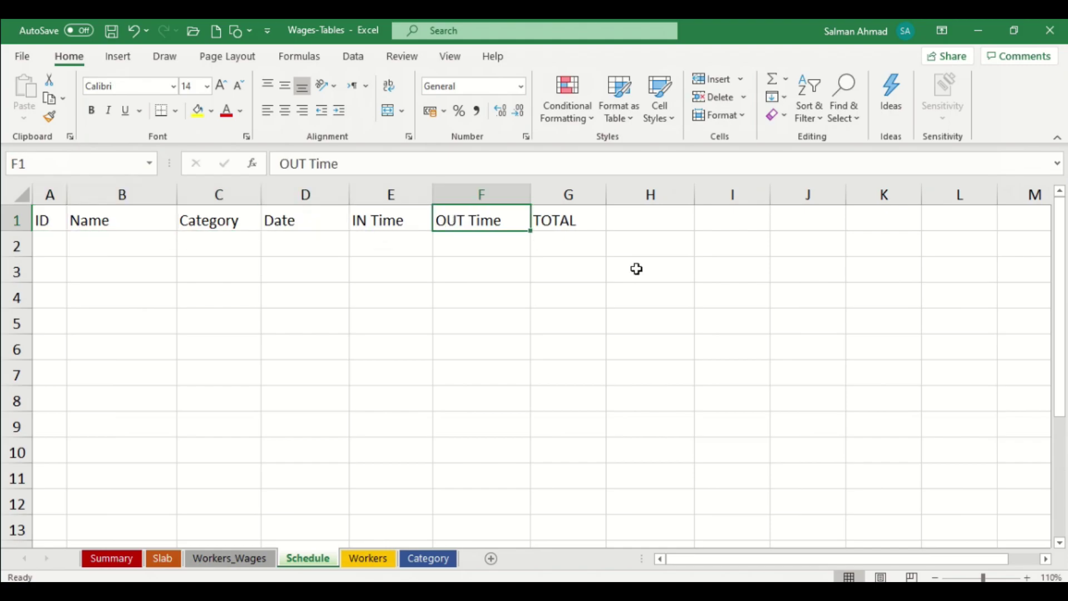
click(578, 219)
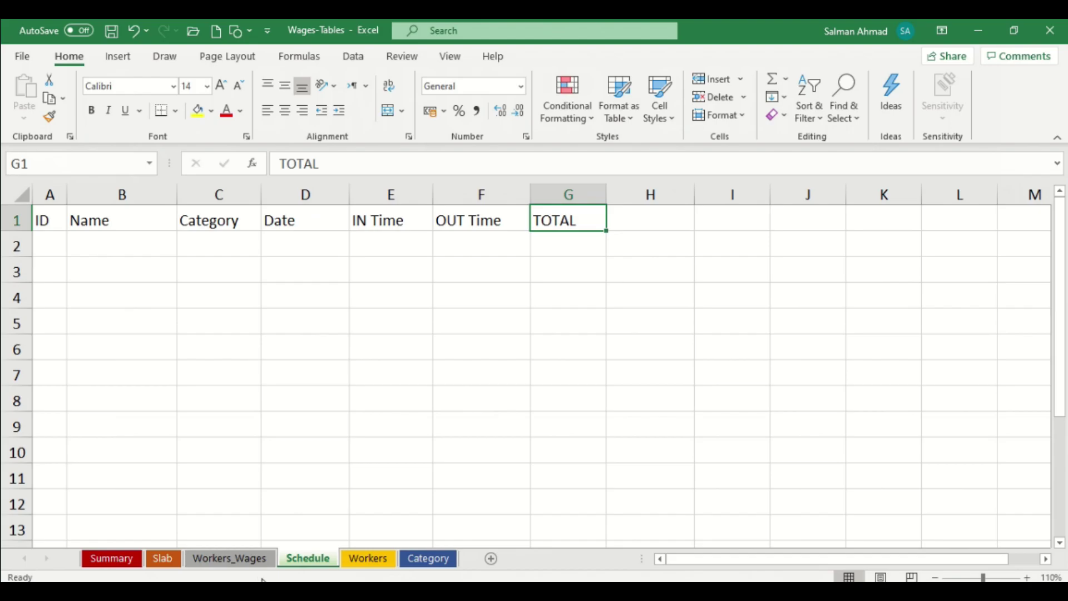
click(247, 561)
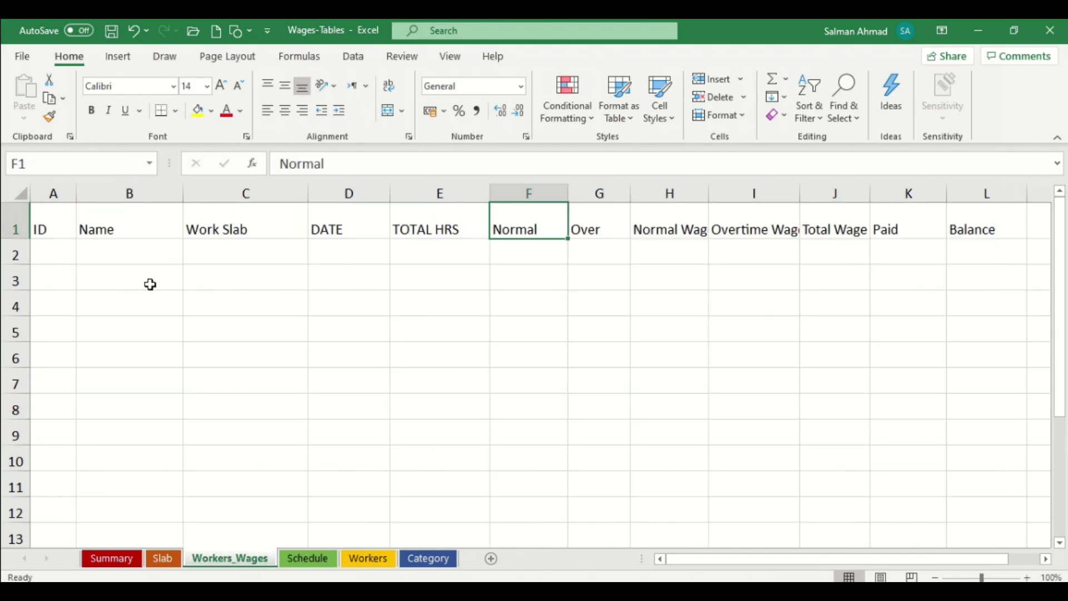
Step: Check the Workers_Wages headers from ID in A1 through Over in G1
click(51, 231)
click(143, 233)
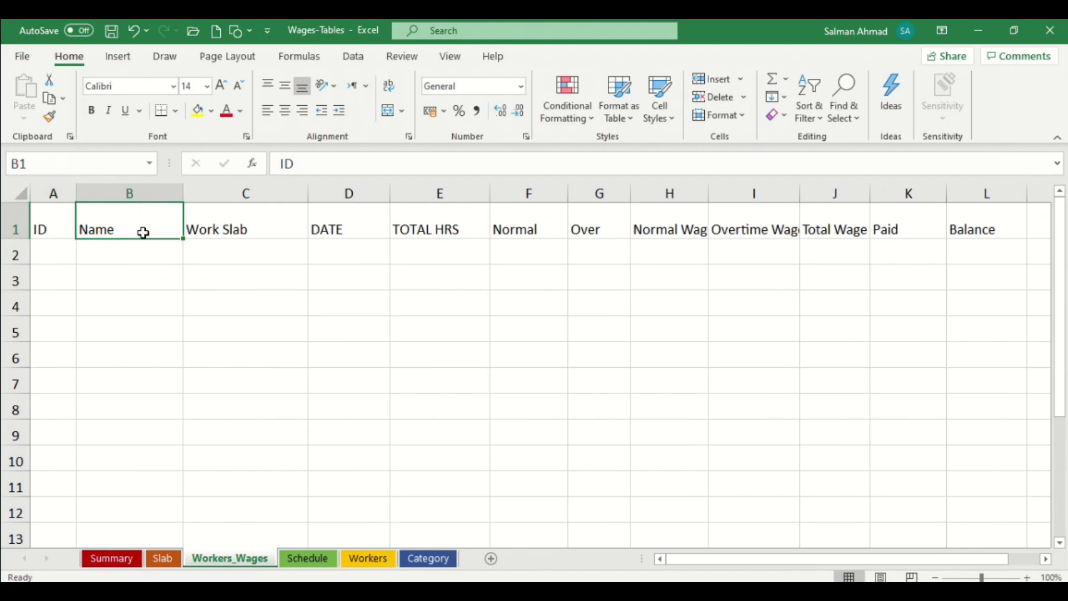
click(244, 233)
click(350, 238)
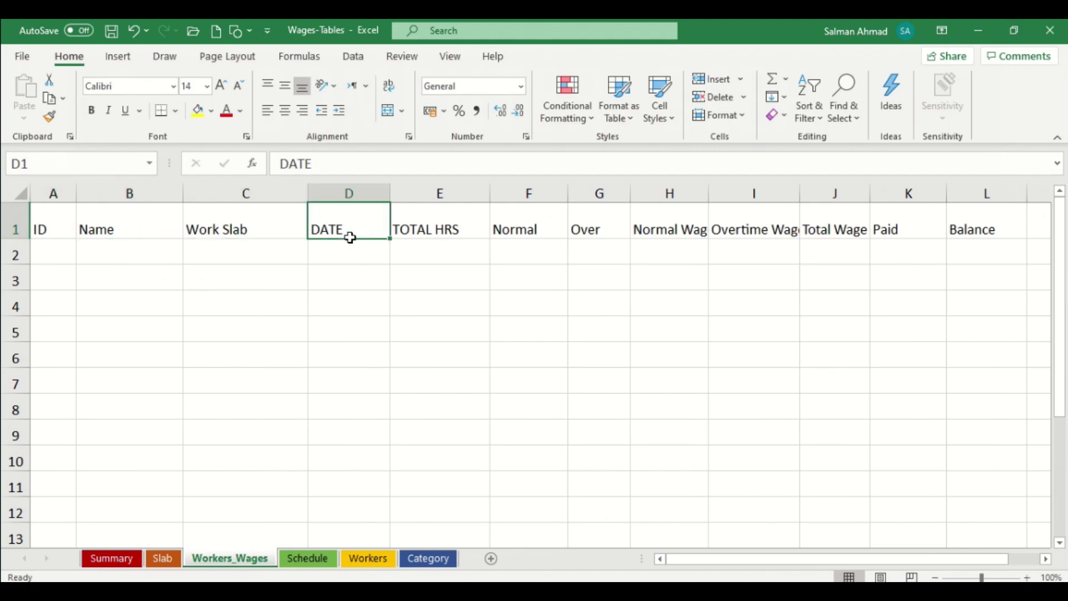
click(436, 235)
click(530, 235)
click(586, 231)
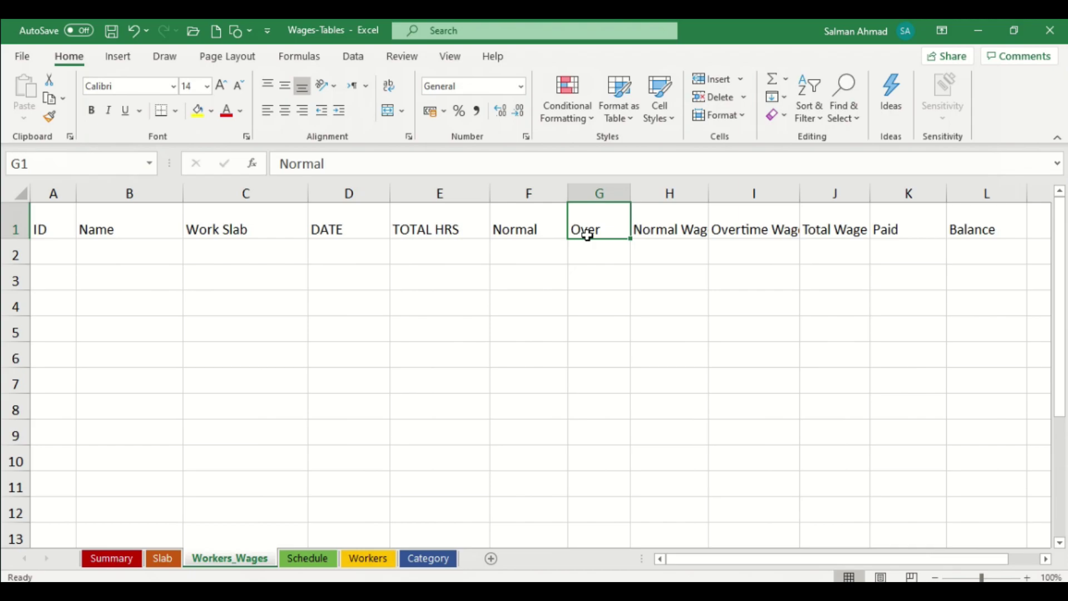
Step: Widen columns H and J to fit Normal Wage and Total Wage, and narrow K to Paid
mouse_move(710, 188)
mouse_down()
mouse_move(746, 188)
mouse_move(729, 199)
mouse_up()
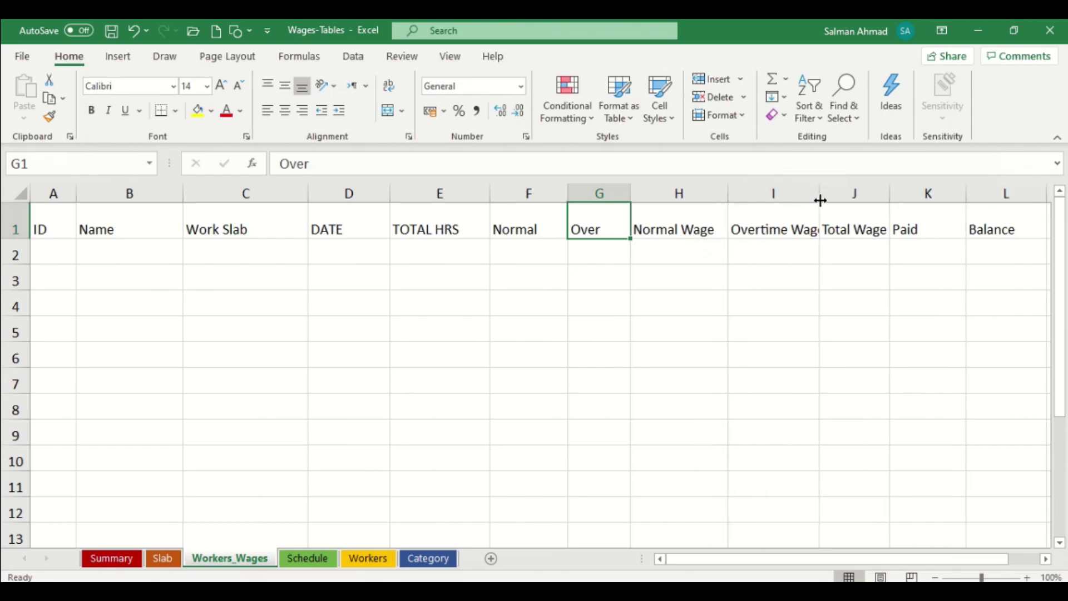
drag(820, 196, 836, 195)
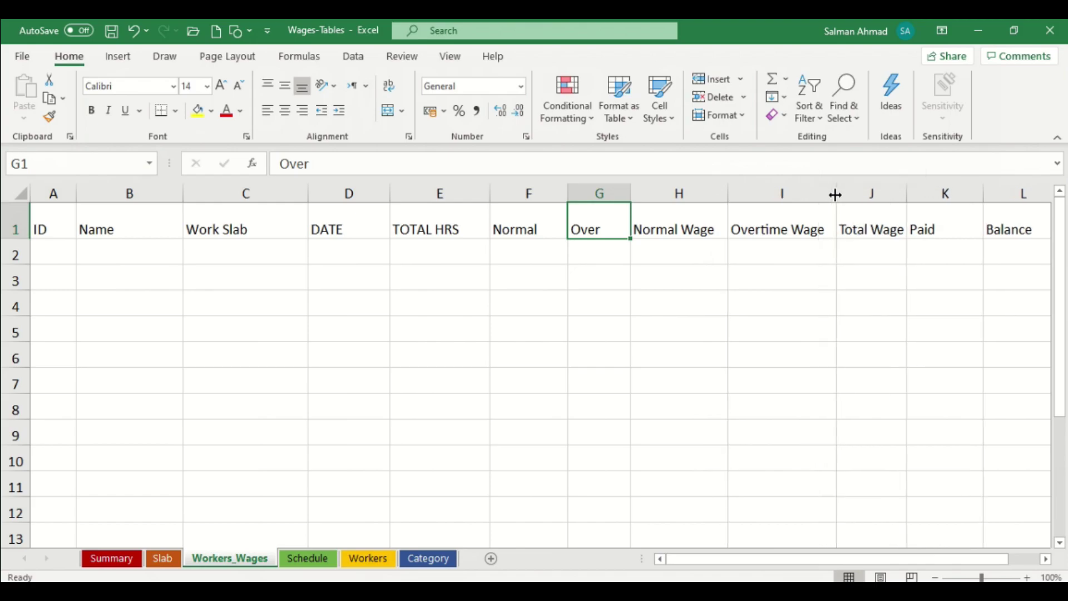
drag(907, 194, 921, 194)
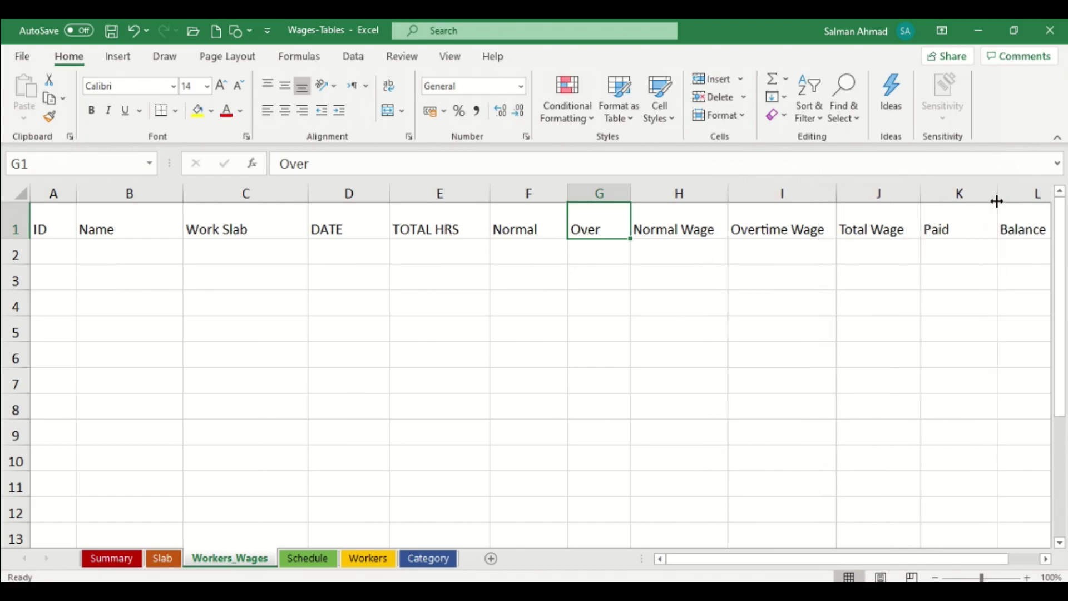
drag(997, 201, 986, 202)
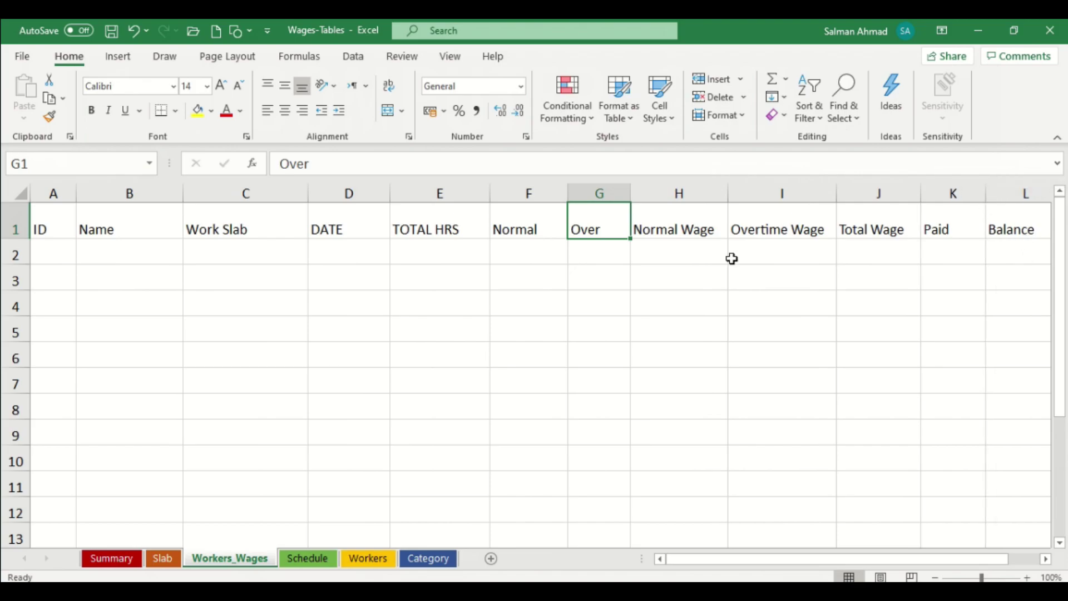
Step: Recheck the ID through Normal headers, then move to the Slab sheet
click(52, 230)
click(89, 230)
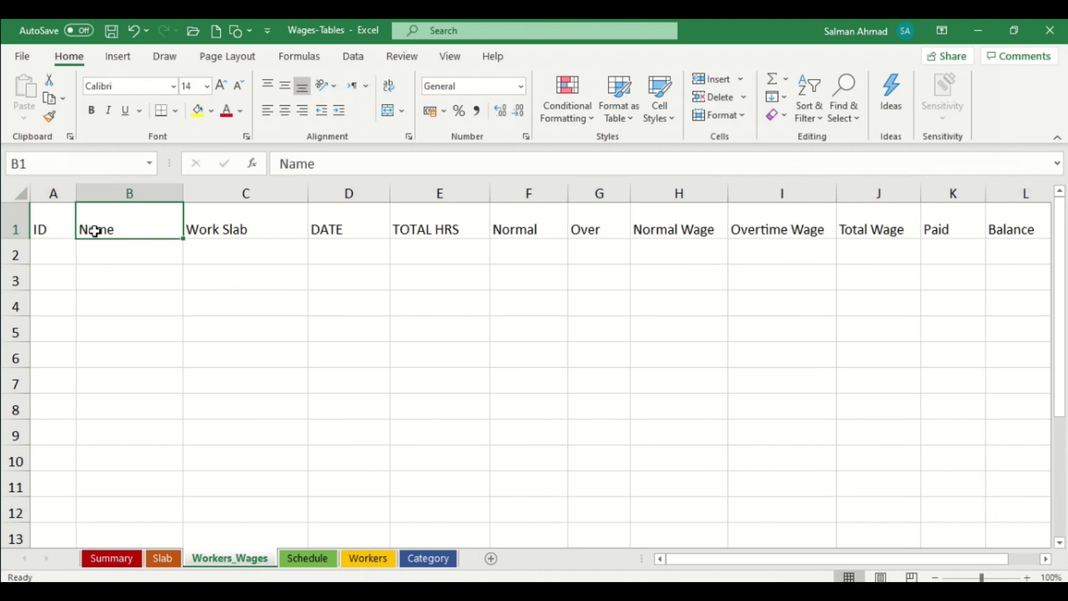
click(225, 228)
click(318, 225)
click(405, 226)
click(520, 227)
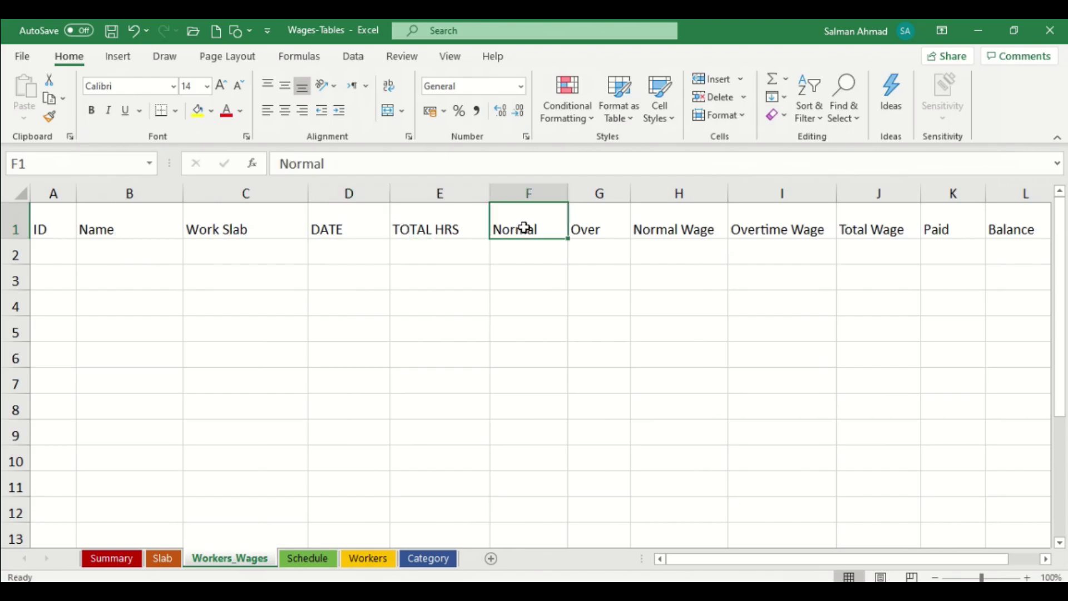
click(165, 560)
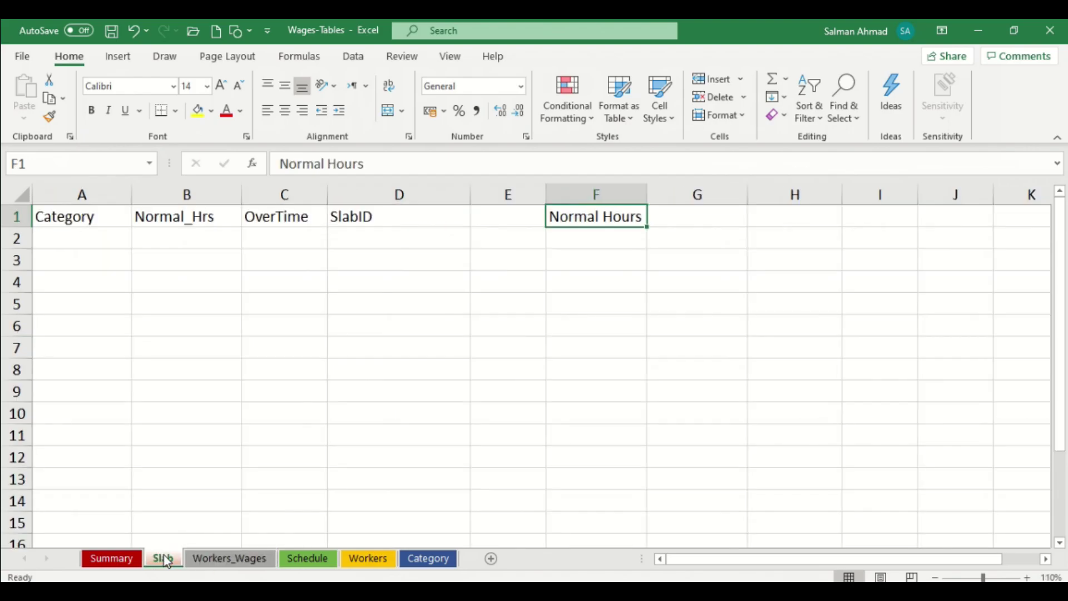
Step: Check the Slab headers Category, Normal_Hrs, OverTime and SlabID, then go to the Summary sheet
click(59, 221)
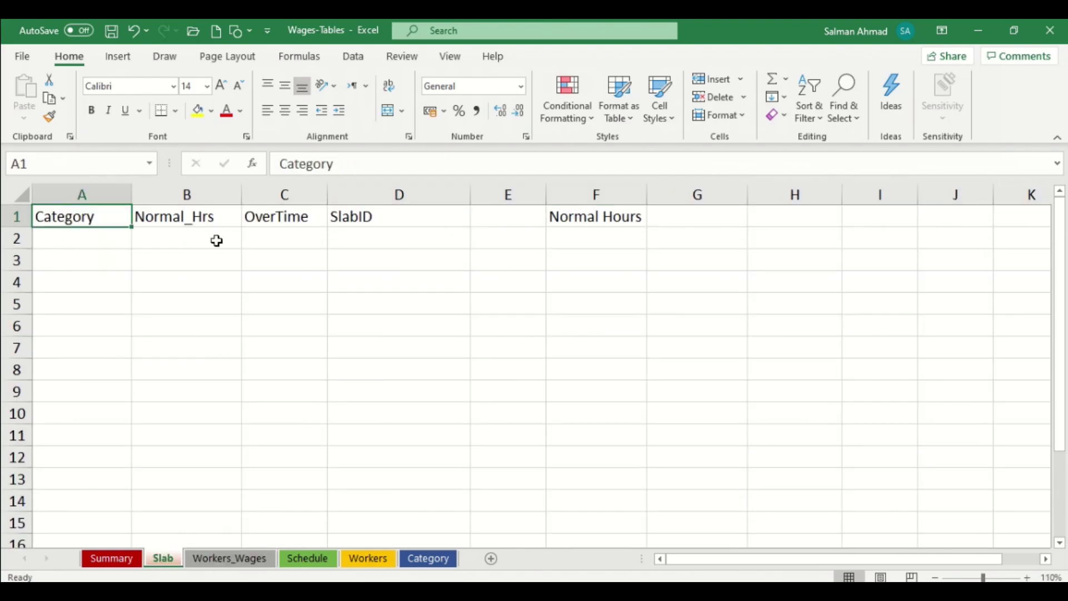
click(199, 231)
click(226, 214)
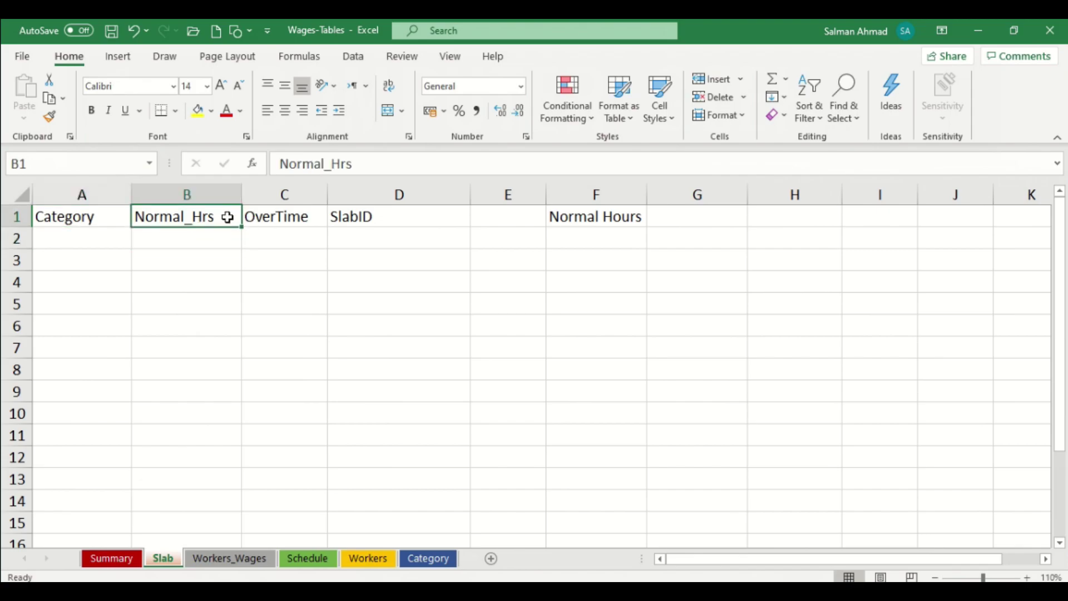
click(282, 224)
click(368, 224)
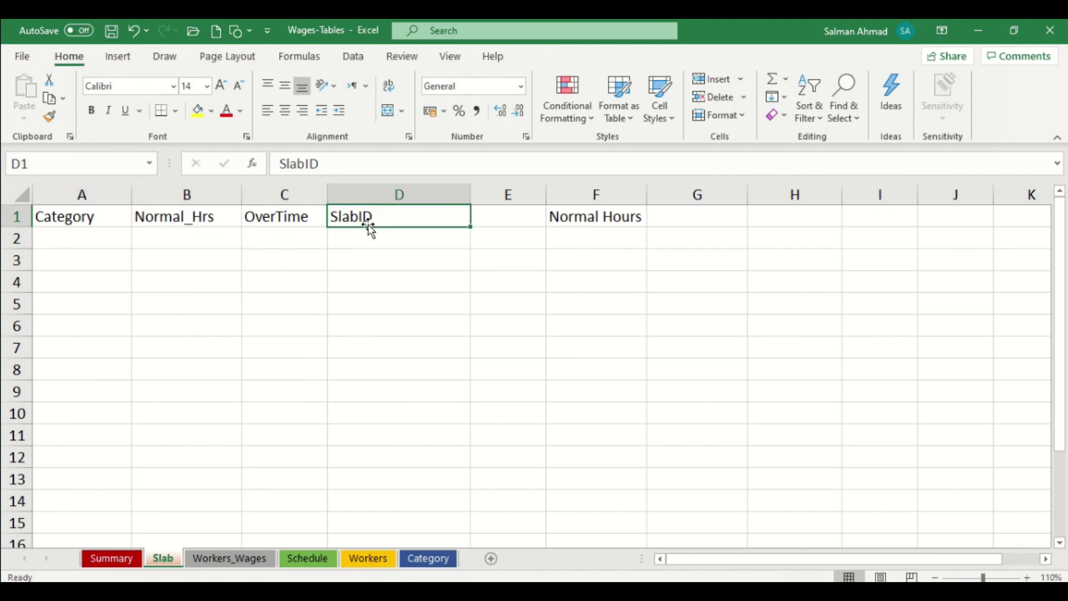
click(130, 558)
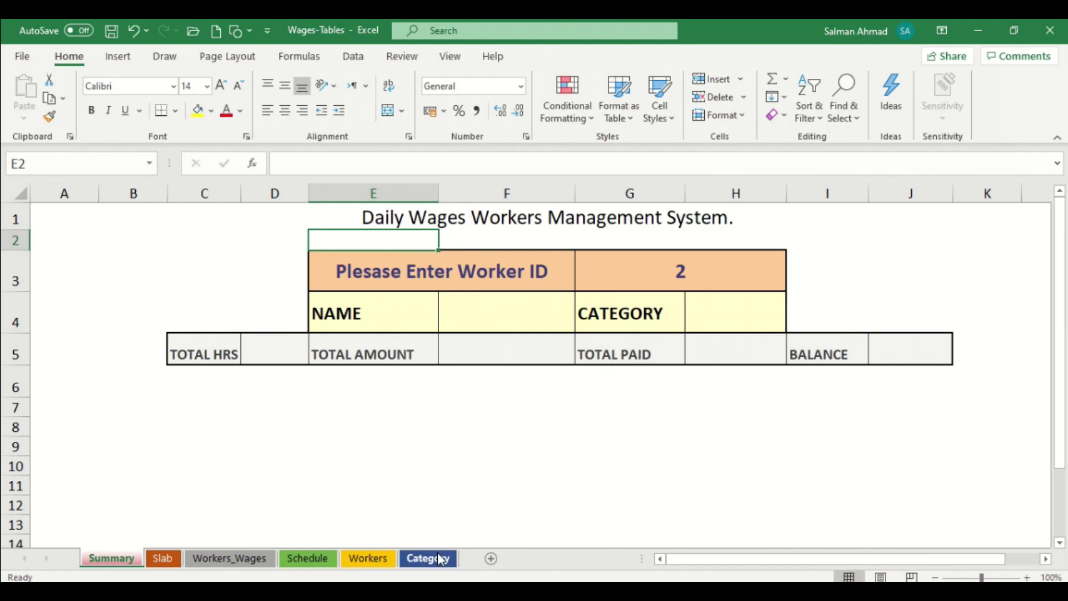
Step: Insert a new Sheet1, drag it after Category, and open its tab name for editing
click(491, 559)
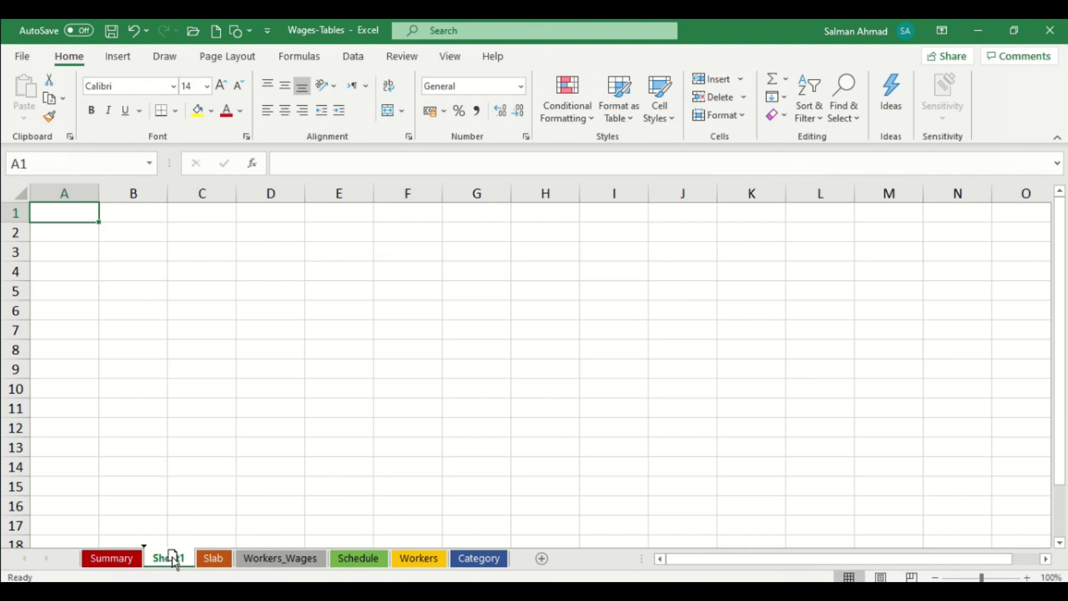
drag(176, 565, 513, 549)
drag(512, 551, 515, 561)
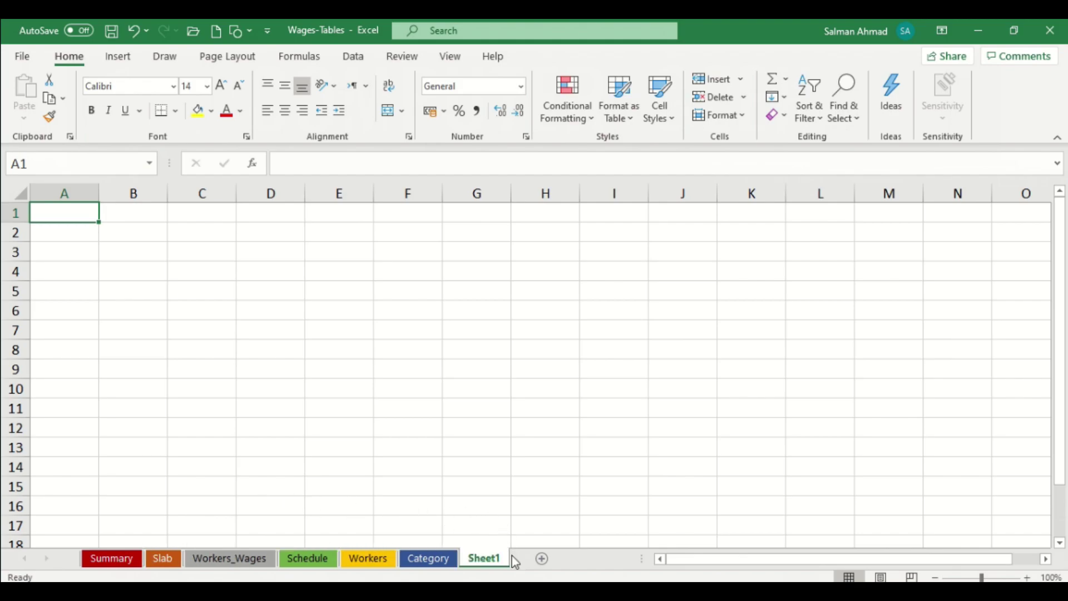
double_click(484, 559)
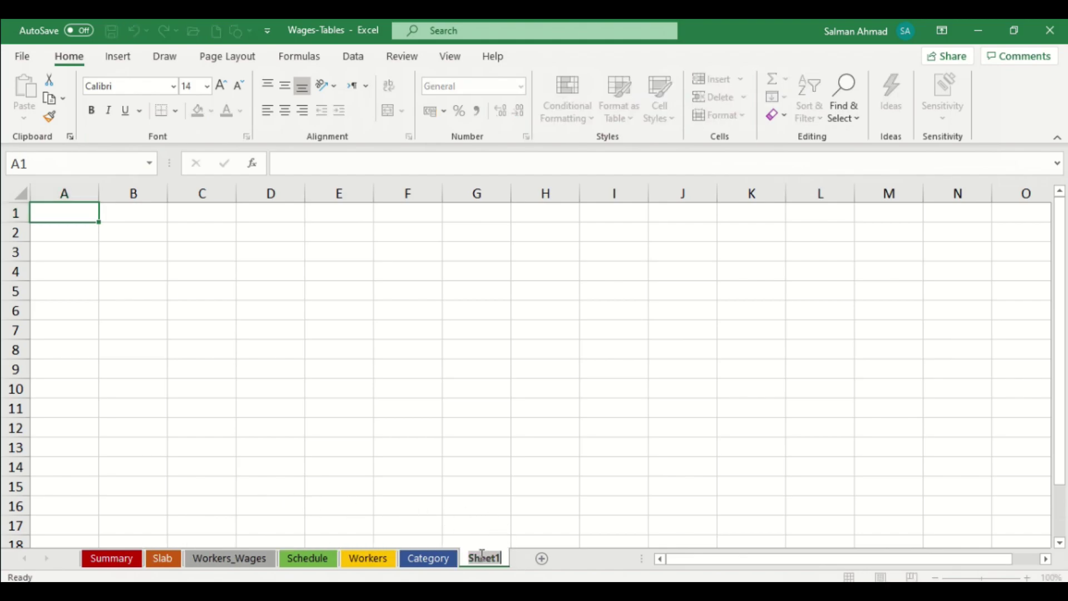